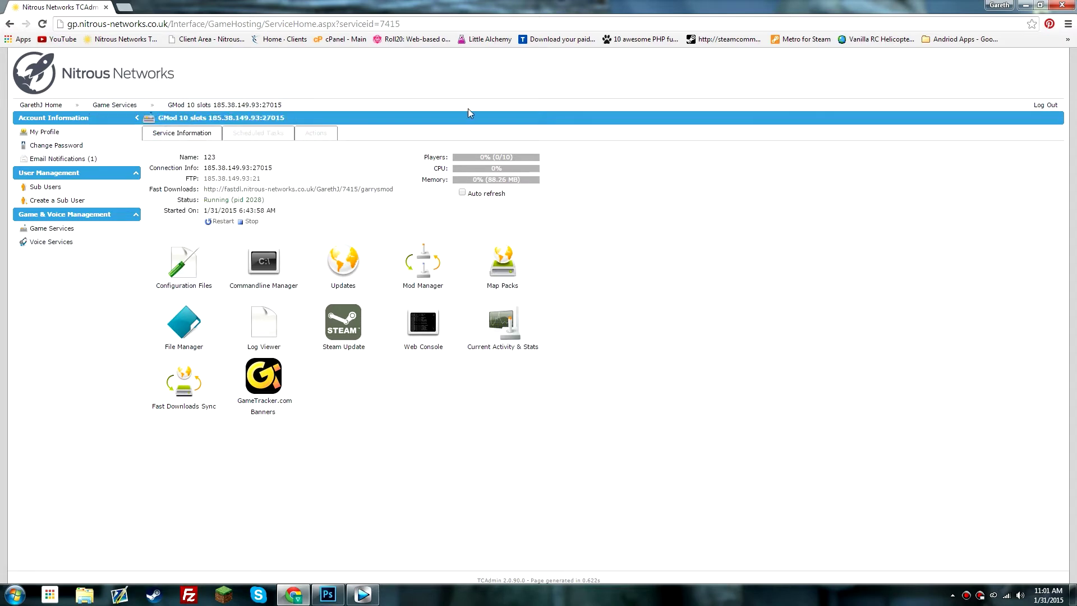
# Install ULX Admin Mod from the server's mods list, then start installing CSS Content.
pyautogui.click(420, 278)
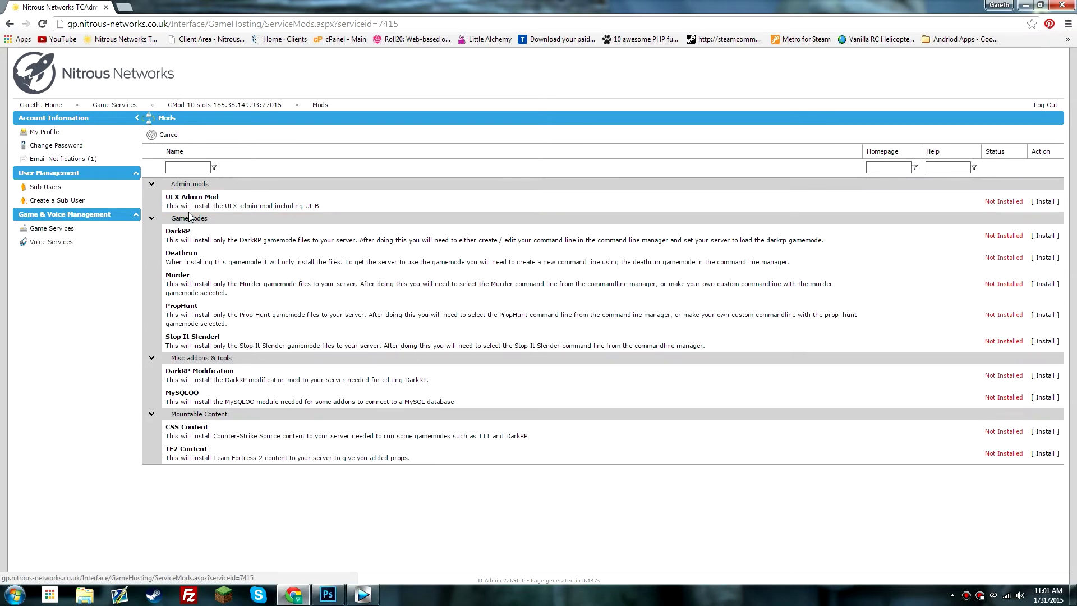
pyautogui.click(1033, 203)
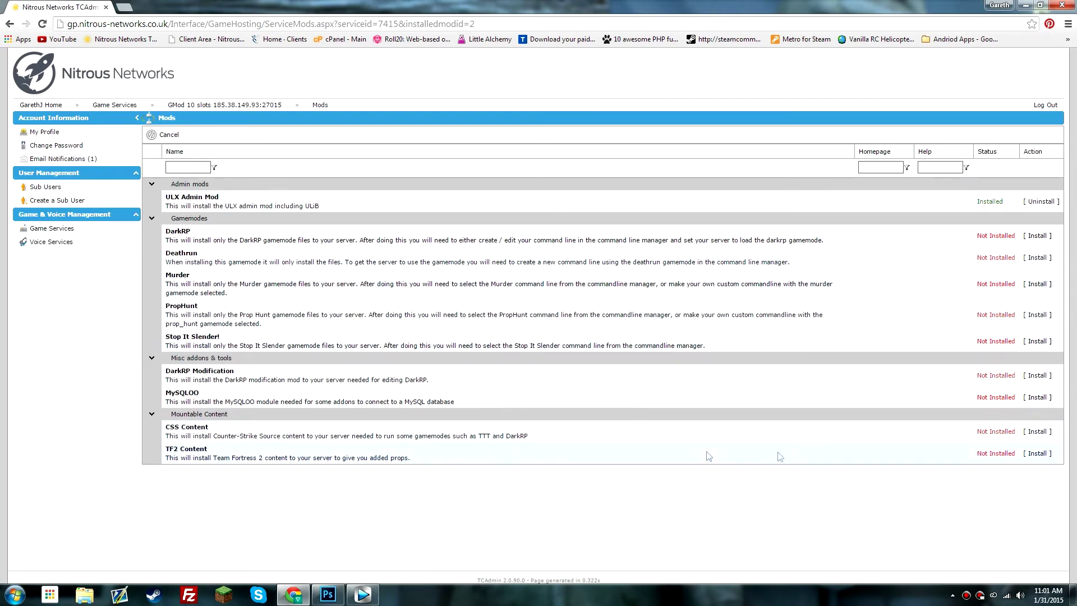
pyautogui.click(1037, 431)
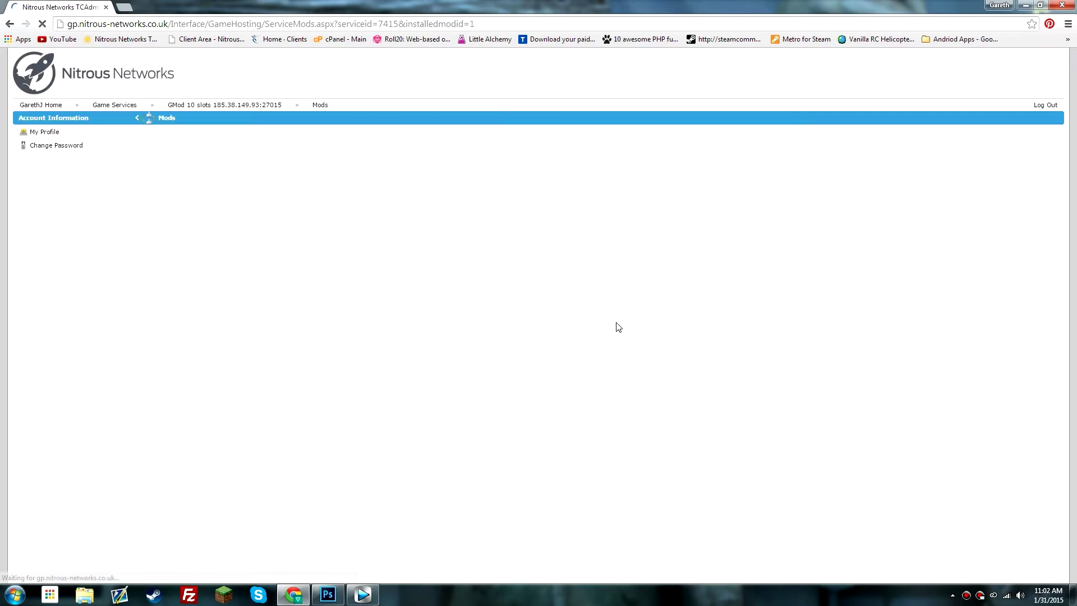
# Return to the Garry's Mod server's overview page once CSS Content is installed.
pyautogui.click(217, 105)
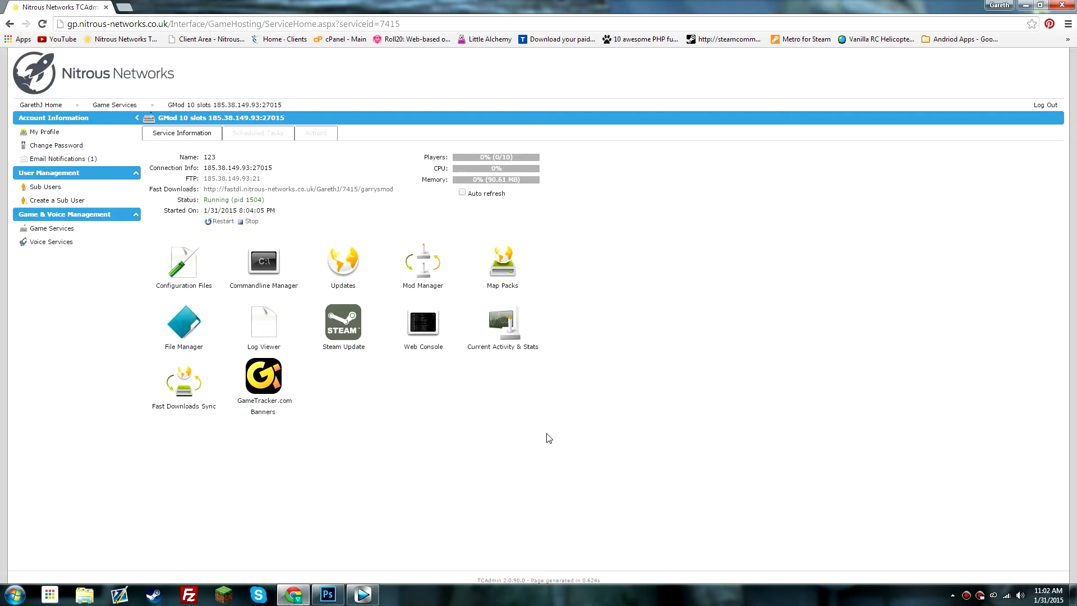
# Open the Commandline Manager's Custom Commandlines list.
pyautogui.click(275, 283)
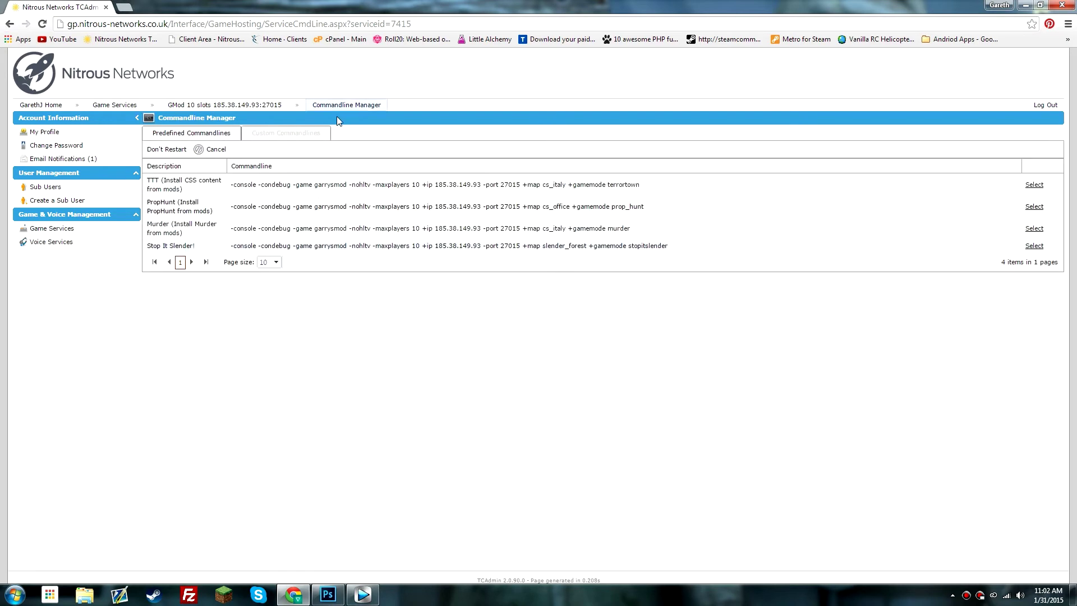
pyautogui.click(319, 142)
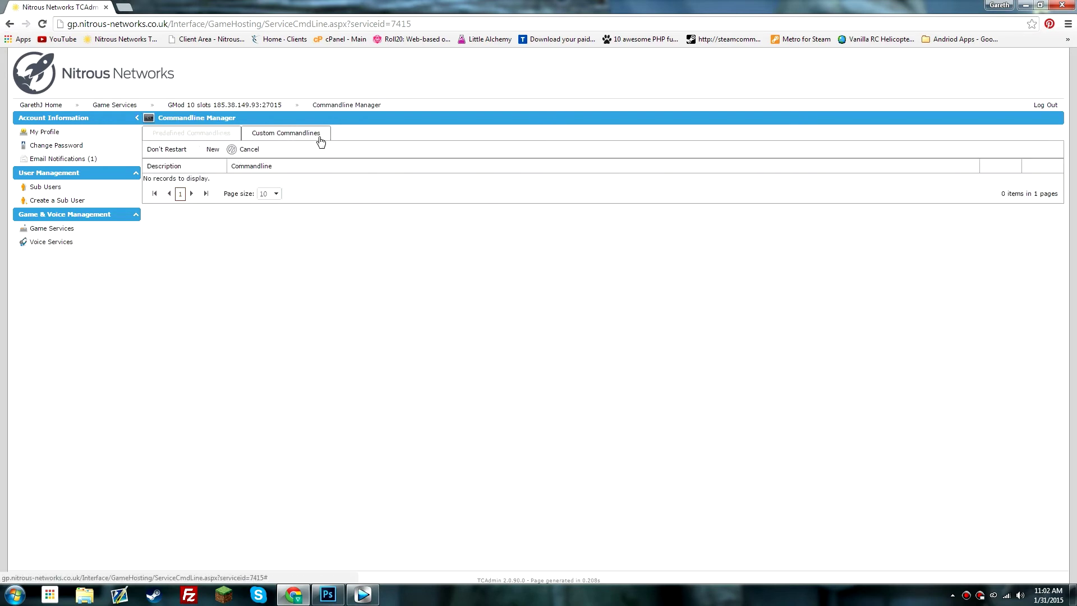
pyautogui.click(211, 149)
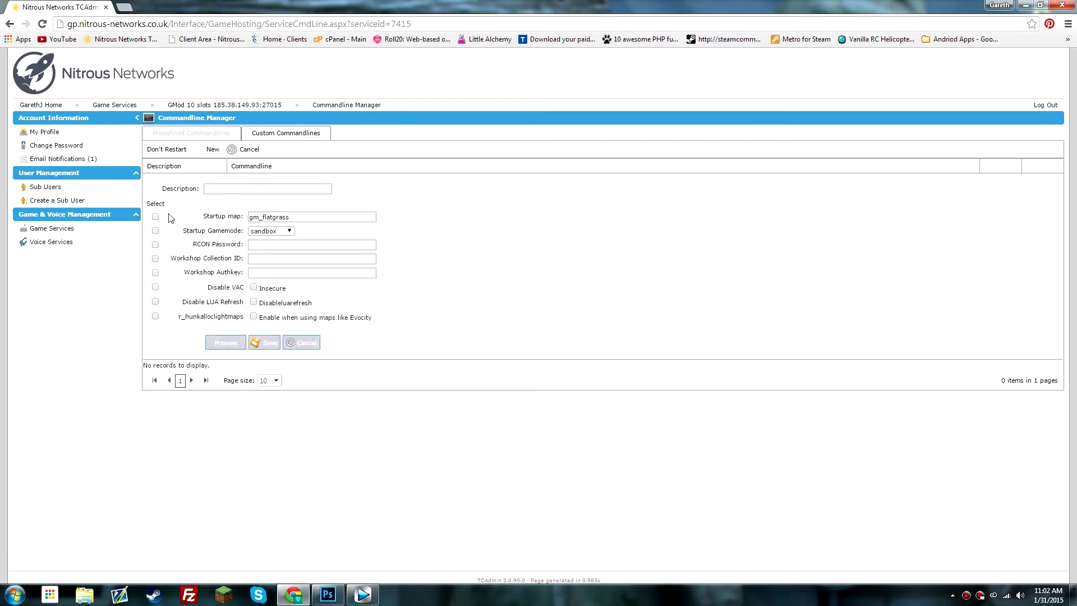
pyautogui.doubleClick(268, 217)
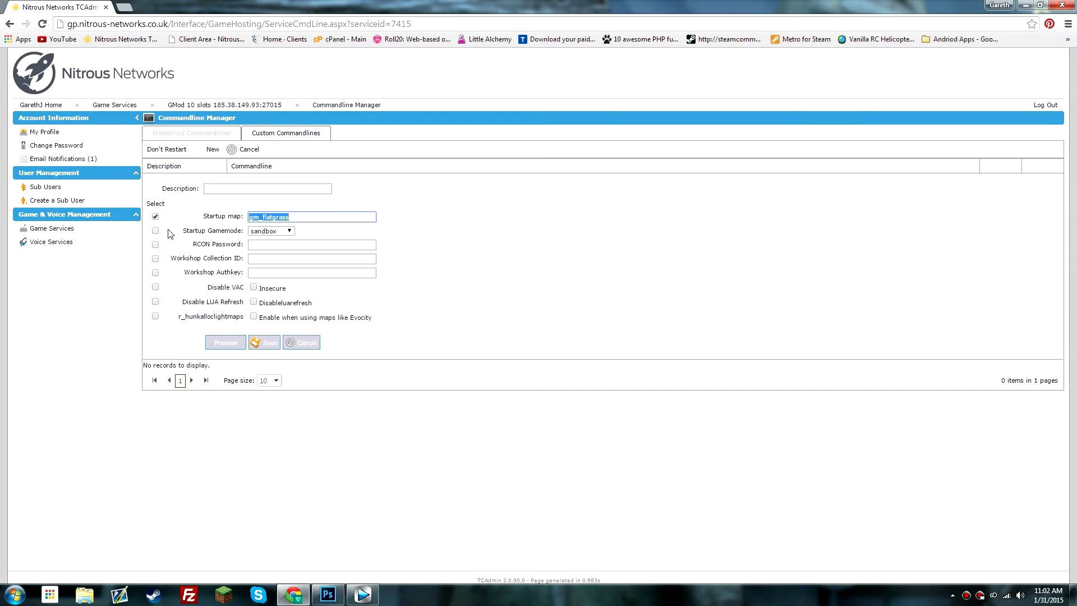
pyautogui.click(261, 231)
pyautogui.click(267, 248)
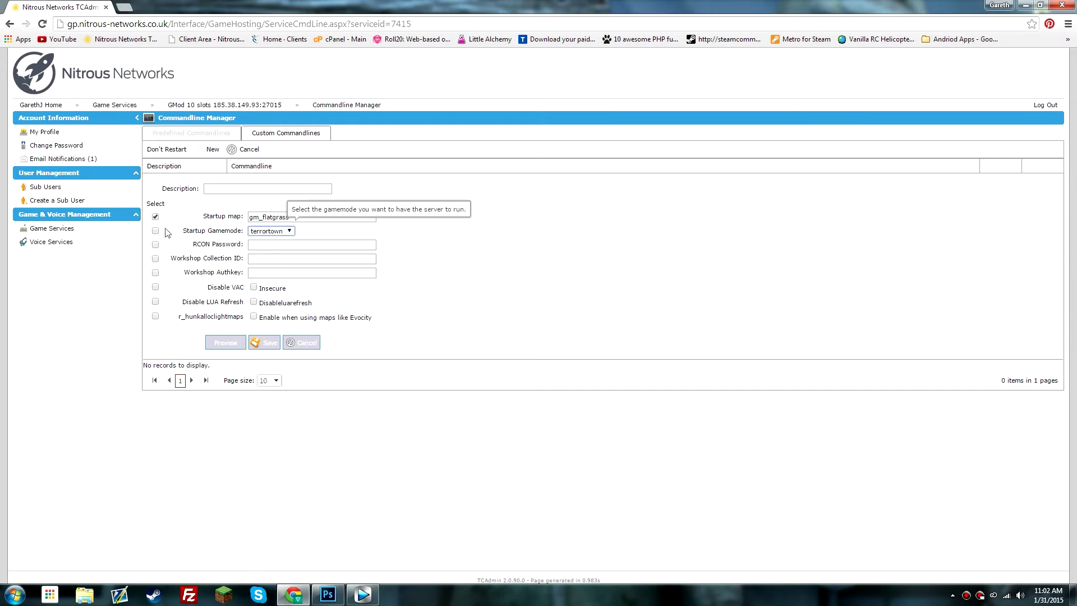
pyautogui.click(155, 230)
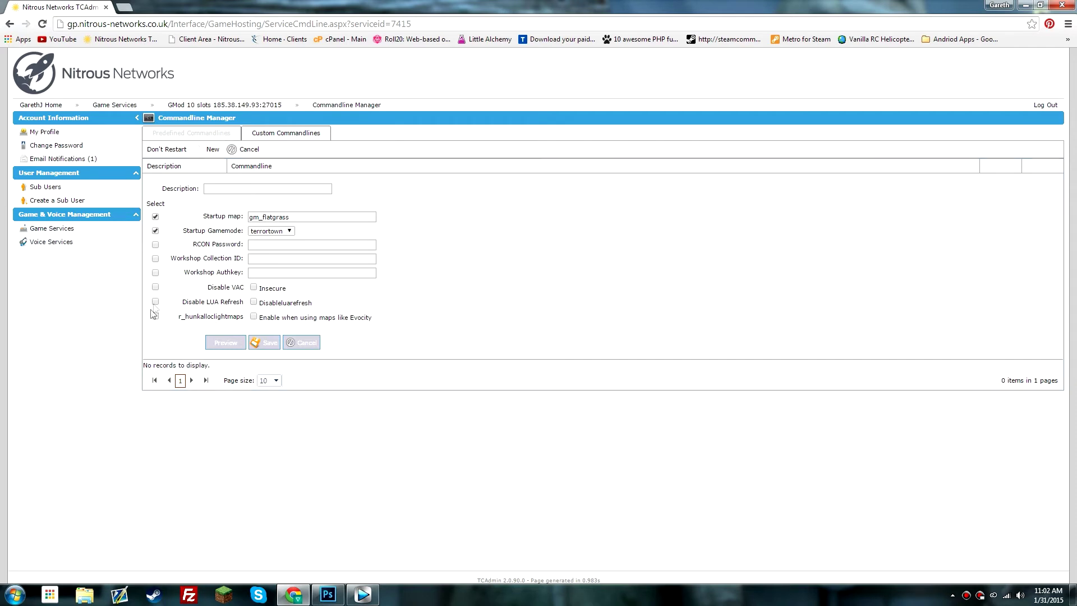
pyautogui.click(156, 244)
pyautogui.write('3')
pyautogui.click(253, 258)
pyautogui.click(255, 274)
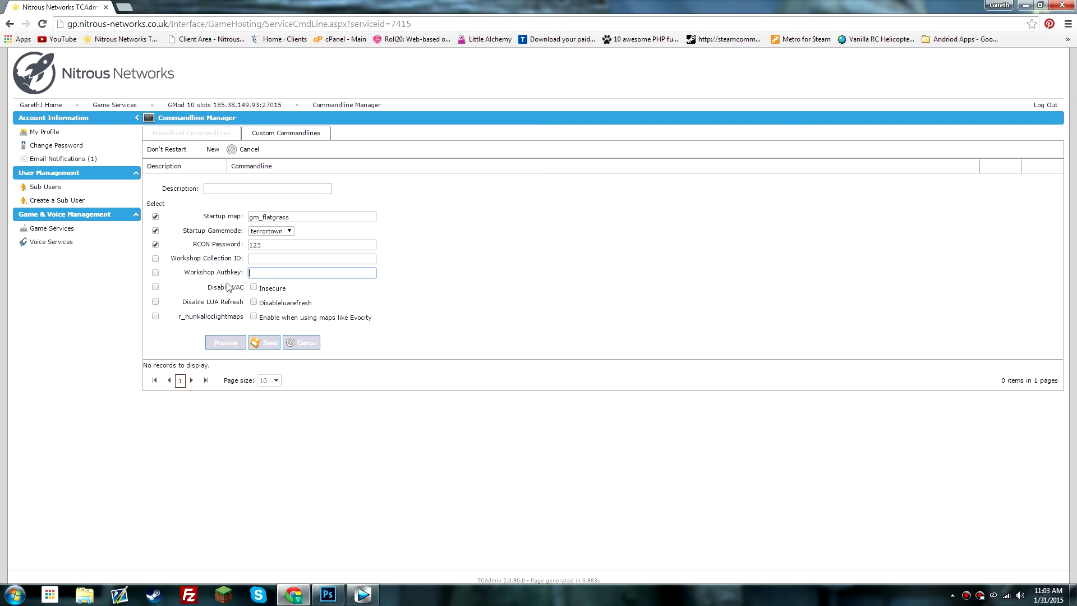
# Clear the missing-description error and save the commandline as 'TTT - Test'.
pyautogui.click(267, 345)
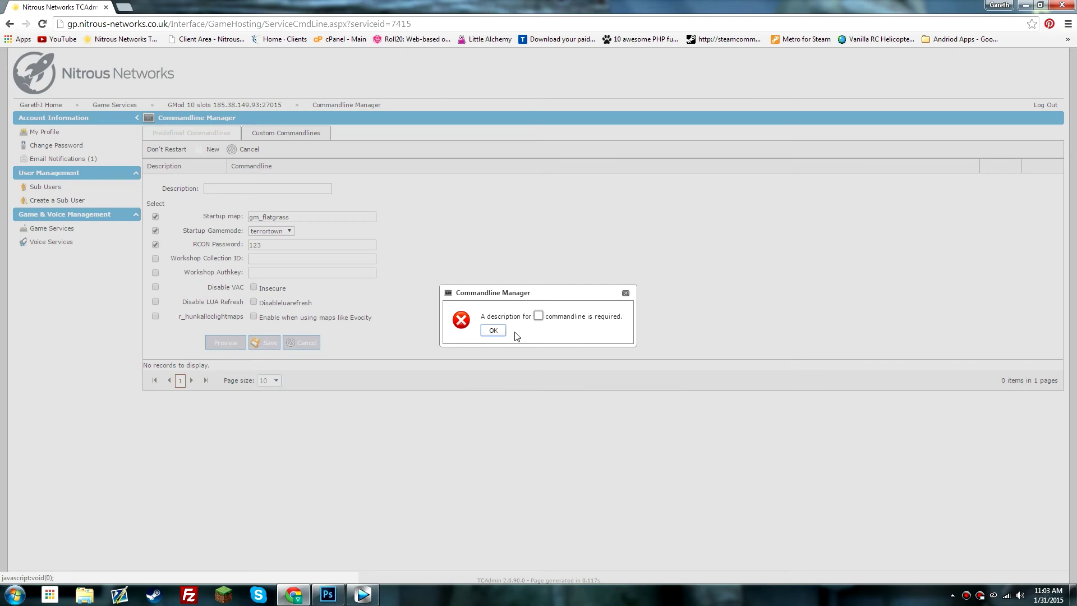
pyautogui.click(497, 333)
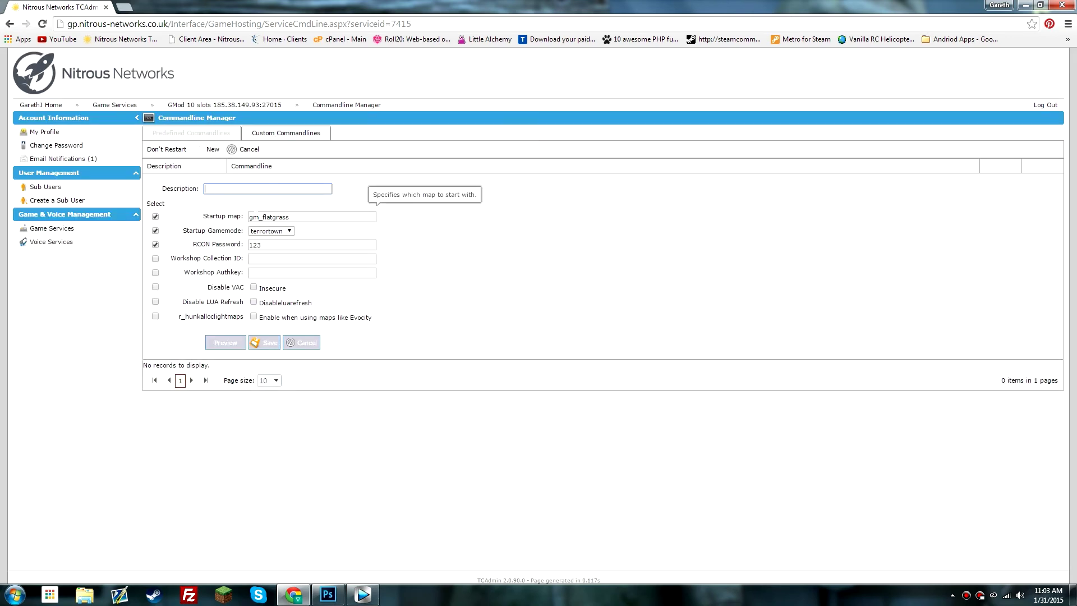
pyautogui.click(268, 188)
pyautogui.write('TTT- Test')
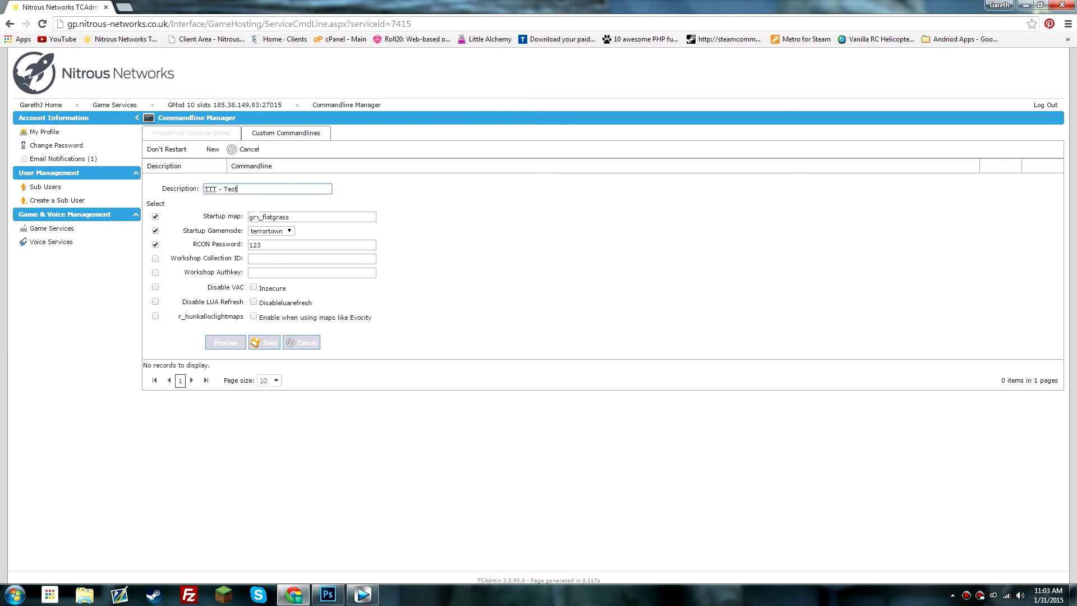
pyautogui.click(263, 344)
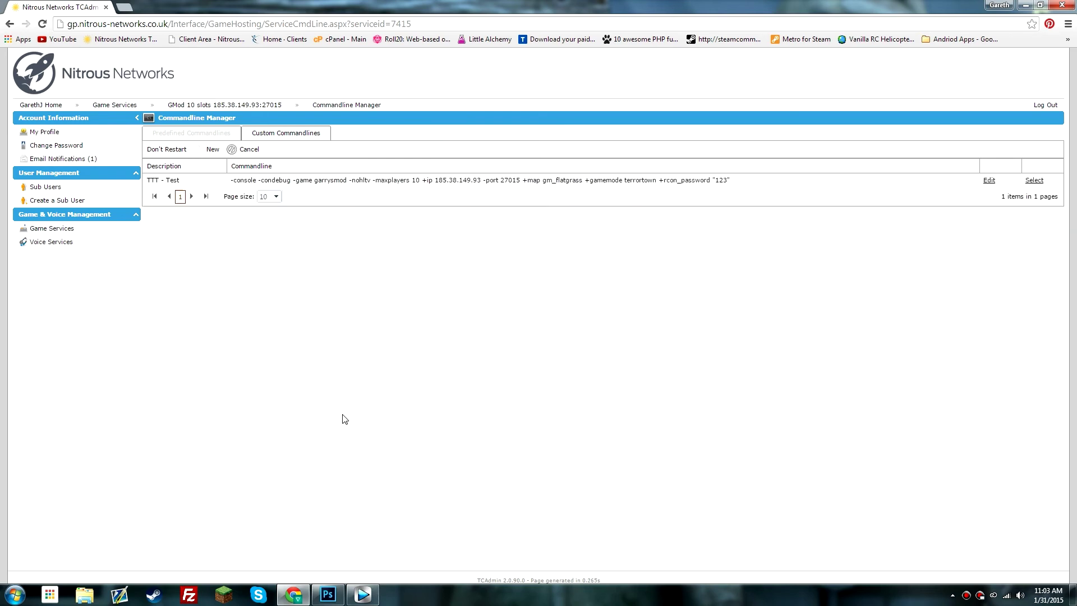
# Make 'TTT - Test' the server's selected commandline.
pyautogui.click(1037, 181)
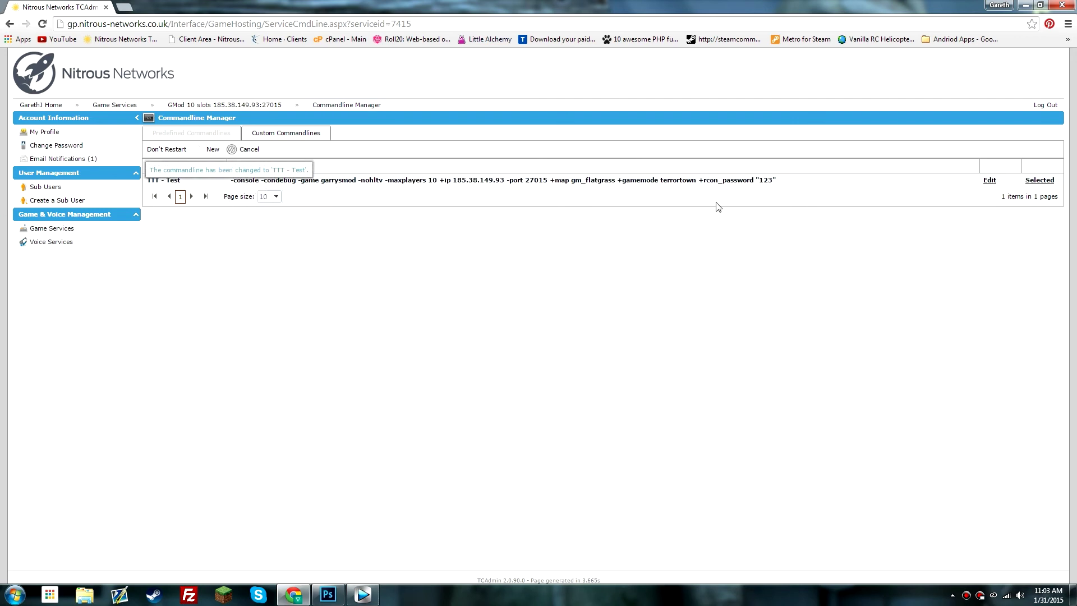
pyautogui.click(224, 104)
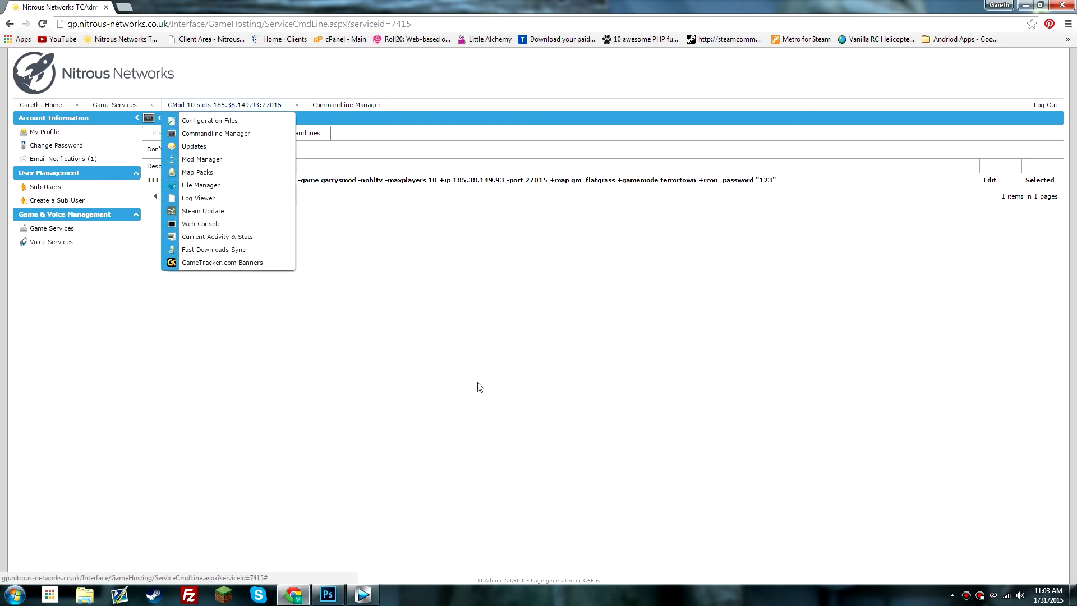
# Go back to the GMod 10 slots Service Home page.
pyautogui.click(209, 108)
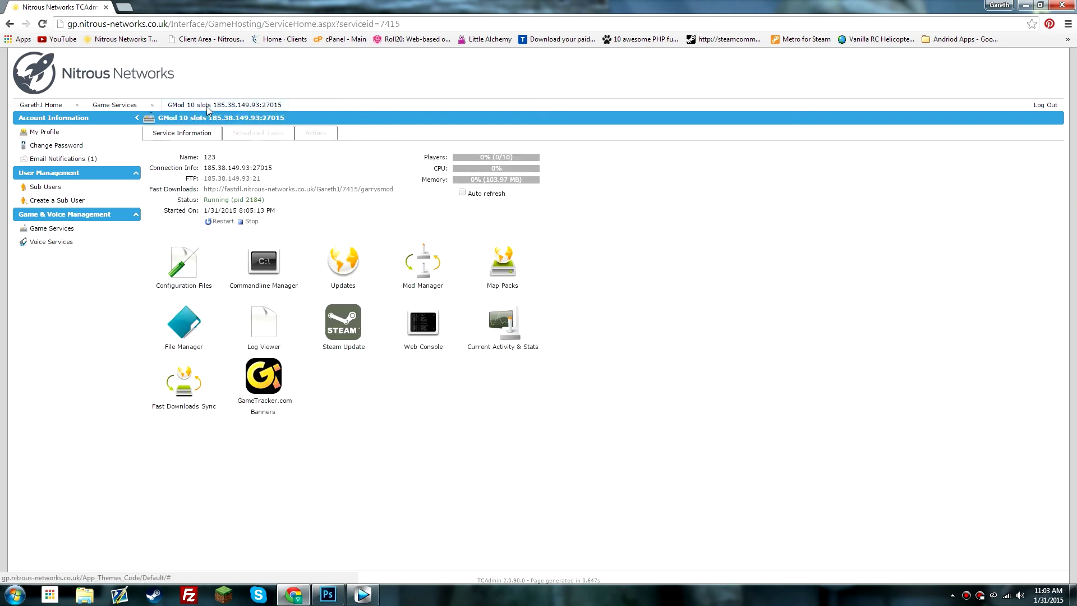